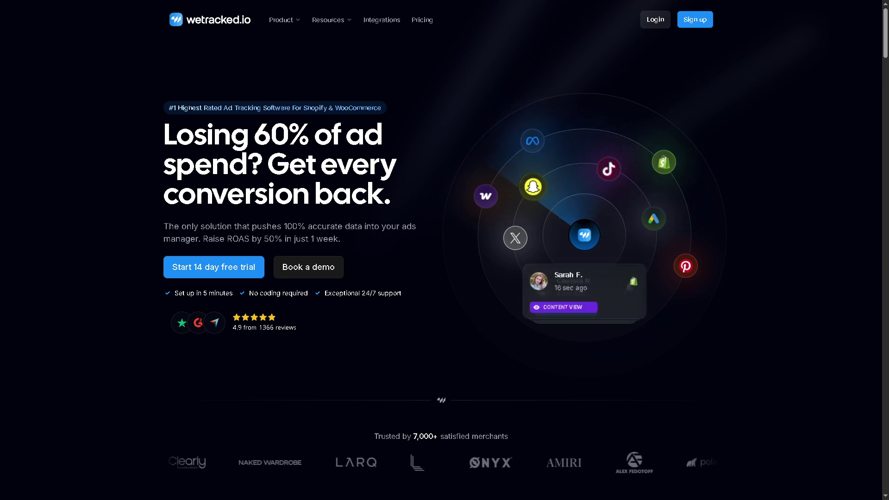
{"action": "scroll", "coordinate": [444, 250], "scroll_direction": "down", "scroll_amount": 5}
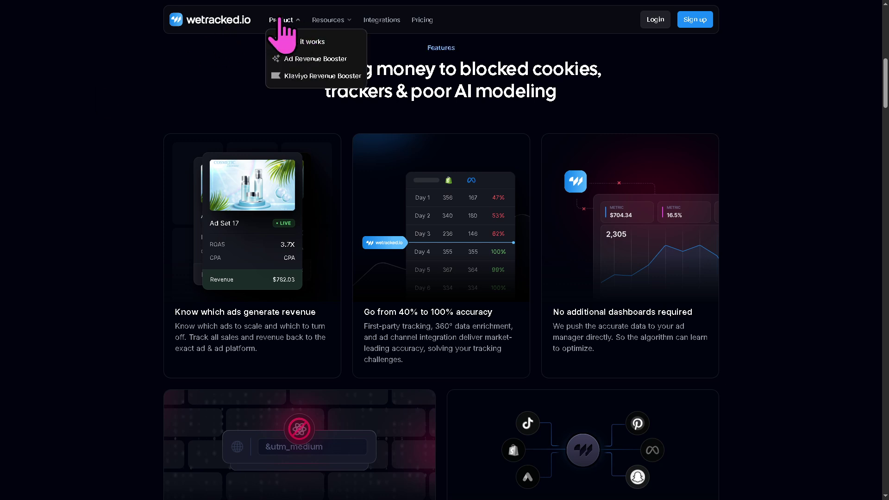
Choose 'How it works' from the Product menu to reach the profitable-ads tracking engine page
{"action": "left_click", "coordinate": [281, 21]}
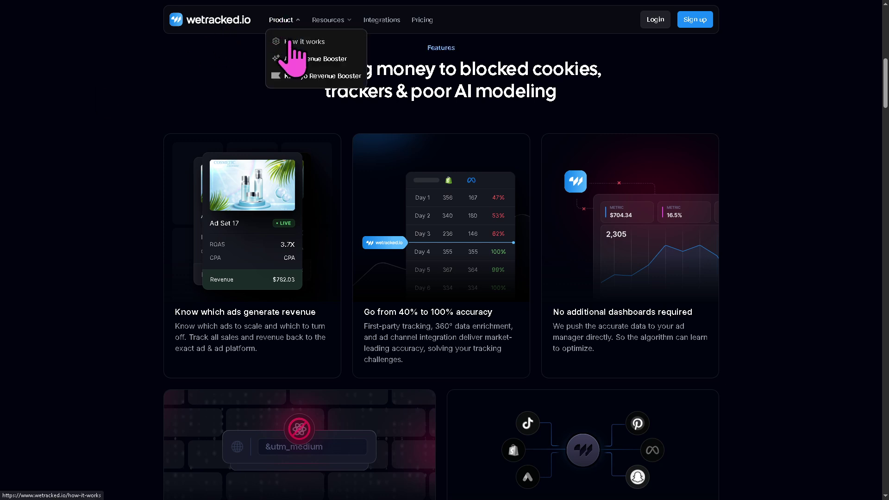
{"action": "left_click", "coordinate": [295, 56]}
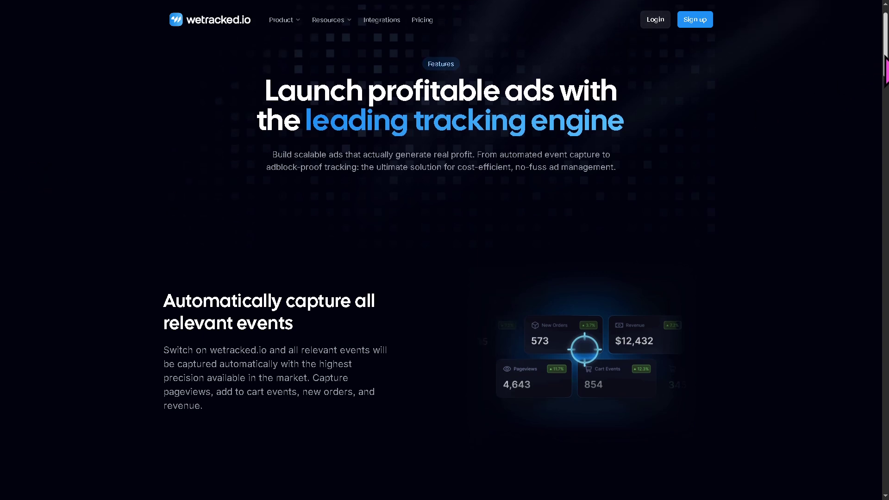
{"action": "scroll", "coordinate": [887, 64], "scroll_direction": "down", "scroll_amount": 3}
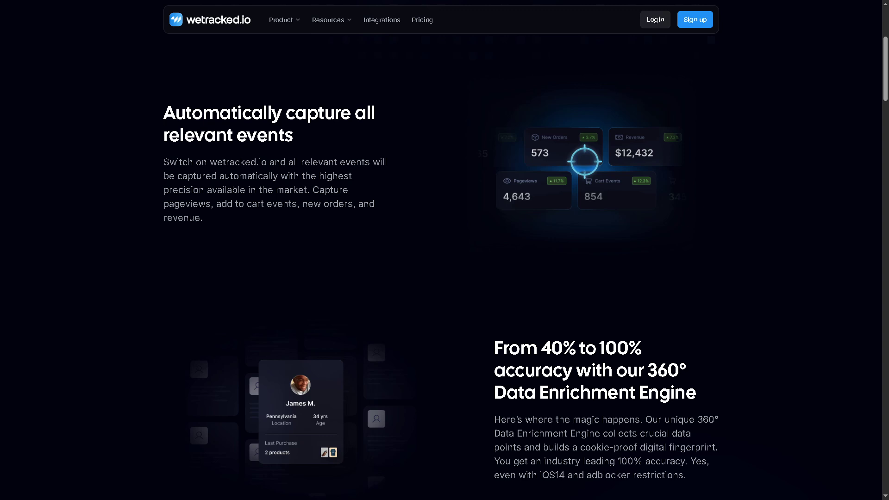
{"action": "scroll", "coordinate": [885, 89], "scroll_direction": "down", "scroll_amount": 1}
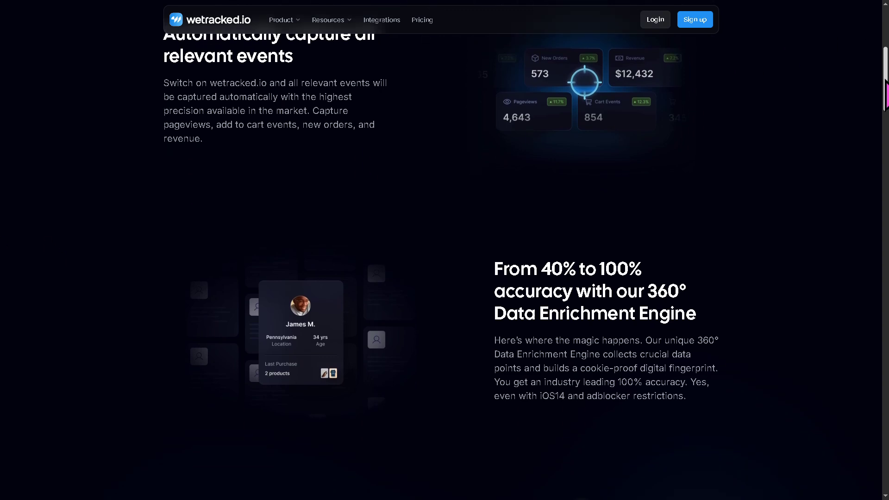
{"action": "scroll", "coordinate": [886, 94], "scroll_direction": "down", "scroll_amount": 2}
{"action": "scroll", "coordinate": [886, 115], "scroll_direction": "down", "scroll_amount": 1}
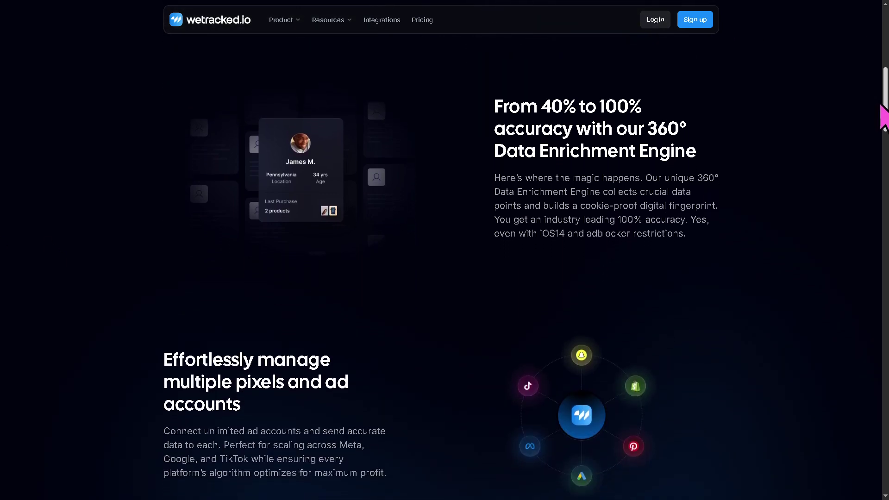
{"action": "left_click_drag", "start_coordinate": [884, 118], "coordinate": [884, 152]}
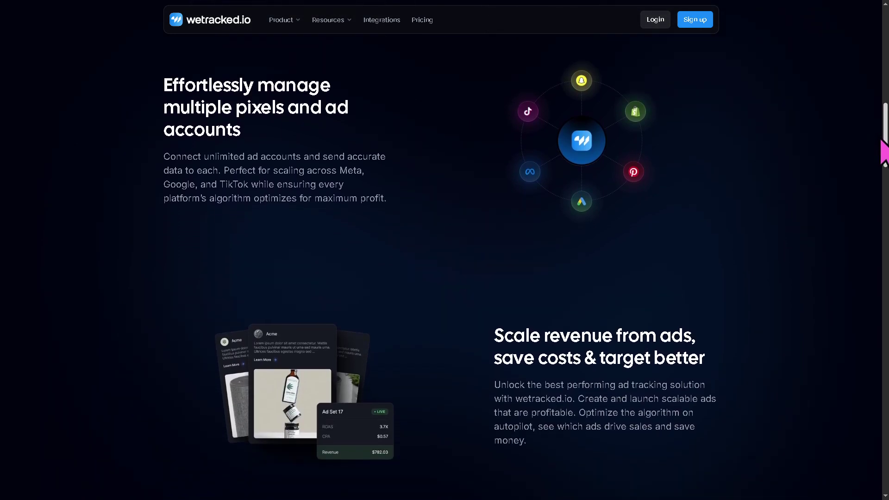
{"action": "left_click_drag", "start_coordinate": [884, 152], "coordinate": [886, 182]}
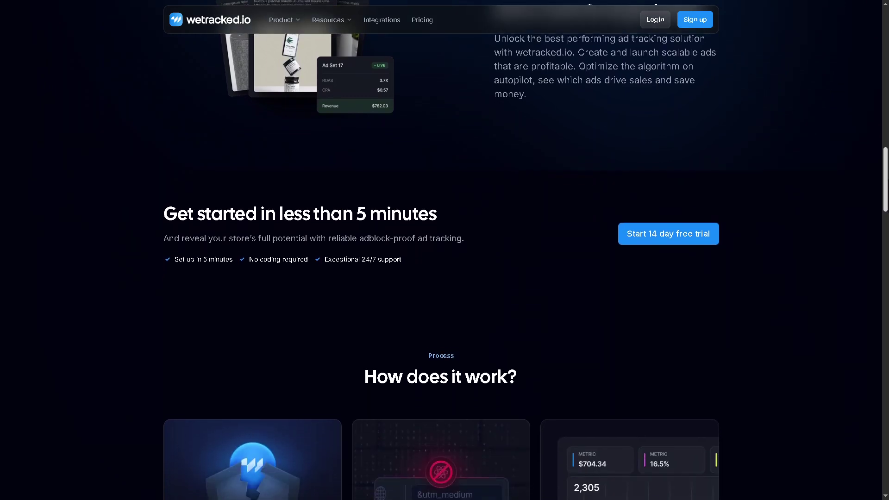
{"action": "left_click_drag", "start_coordinate": [885, 182], "coordinate": [886, 204]}
{"action": "scroll", "coordinate": [445, 251], "scroll_direction": "down", "scroll_amount": 1}
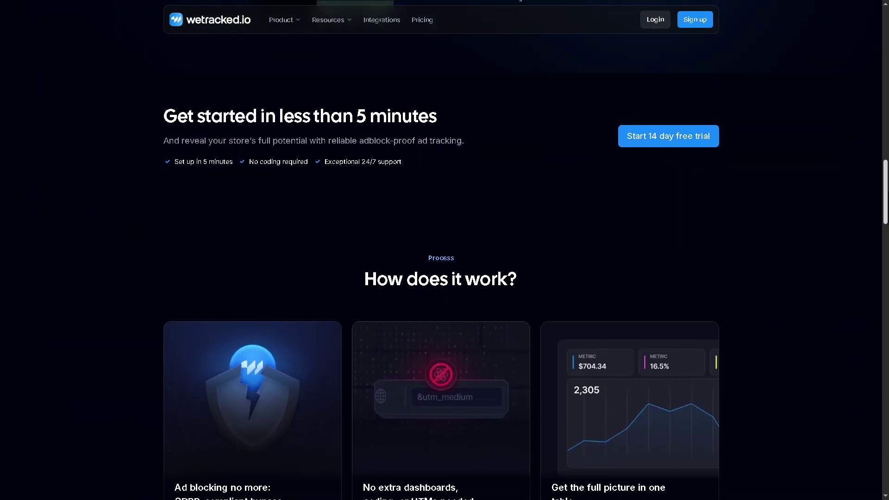
{"action": "scroll", "coordinate": [445, 250], "scroll_direction": "down", "scroll_amount": 2}
{"action": "scroll", "coordinate": [446, 250], "scroll_direction": "down", "scroll_amount": 1}
{"action": "scroll", "coordinate": [444, 250], "scroll_direction": "down", "scroll_amount": 1}
{"action": "scroll", "coordinate": [445, 250], "scroll_direction": "down", "scroll_amount": 1}
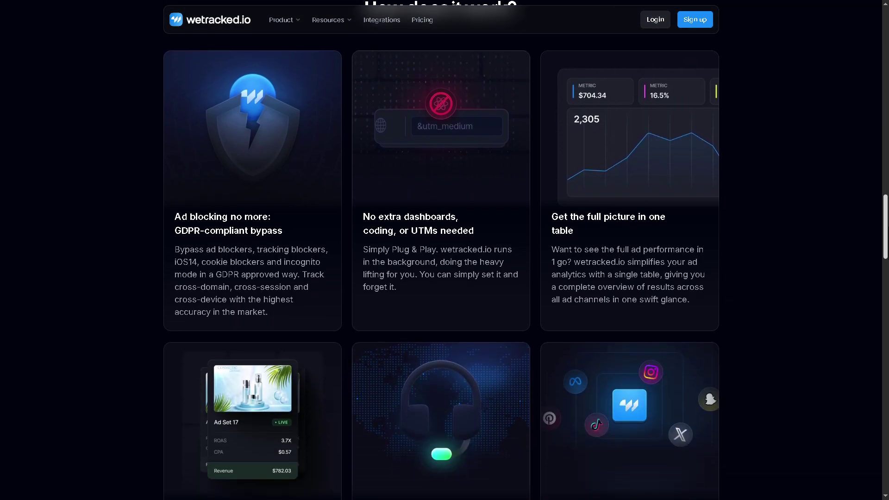
{"action": "scroll", "coordinate": [444, 250], "scroll_direction": "down", "scroll_amount": 1}
{"action": "scroll", "coordinate": [445, 250], "scroll_direction": "down", "scroll_amount": 1}
{"action": "scroll", "coordinate": [445, 250], "scroll_direction": "down", "scroll_amount": 1}
{"action": "scroll", "coordinate": [445, 250], "scroll_direction": "down", "scroll_amount": 1}
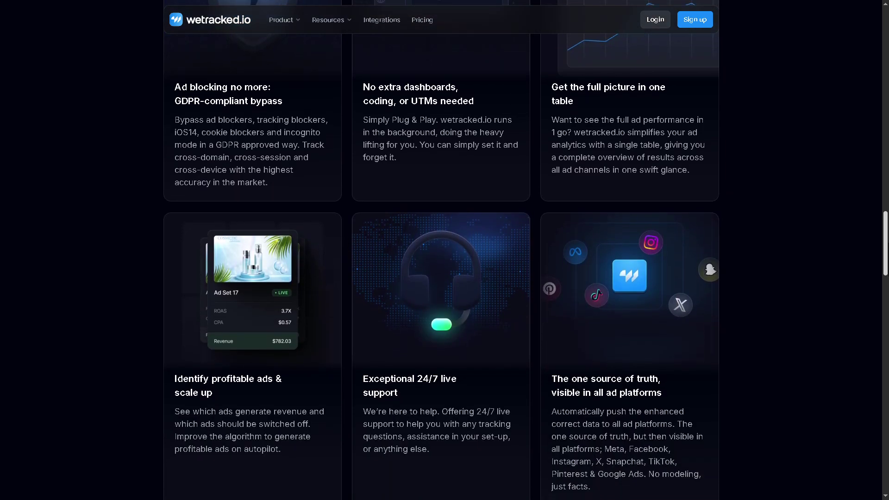
{"action": "scroll", "coordinate": [144, 249], "scroll_direction": "down", "scroll_amount": 1}
{"action": "scroll", "coordinate": [143, 248], "scroll_direction": "down", "scroll_amount": 1}
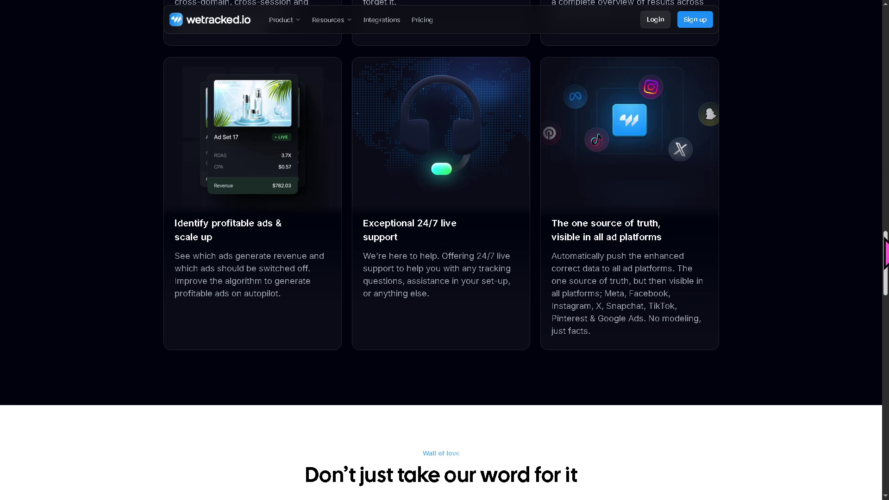
{"action": "scroll", "coordinate": [887, 265], "scroll_direction": "down", "scroll_amount": 1}
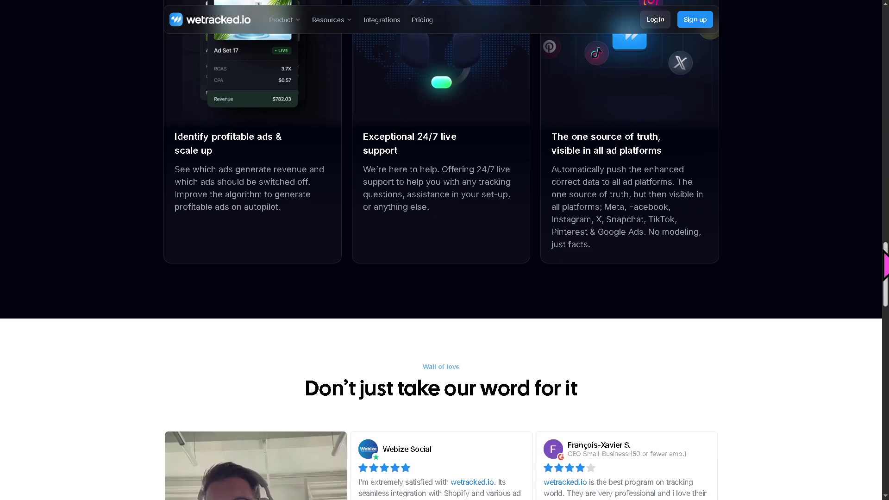
{"action": "left_click_drag", "start_coordinate": [887, 265], "coordinate": [886, 277]}
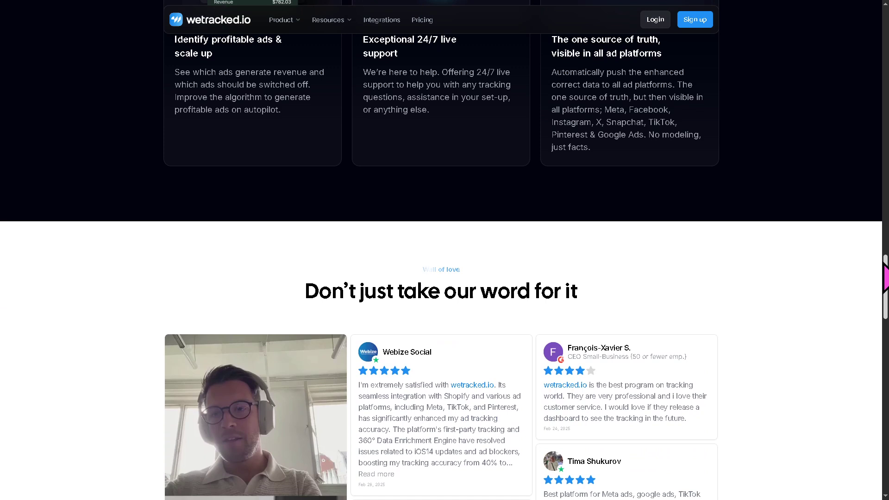
{"action": "scroll", "coordinate": [887, 278], "scroll_direction": "down", "scroll_amount": 2}
{"action": "scroll", "coordinate": [886, 278], "scroll_direction": "down", "scroll_amount": 1}
{"action": "scroll", "coordinate": [887, 308], "scroll_direction": "down", "scroll_amount": 1}
{"action": "scroll", "coordinate": [886, 308], "scroll_direction": "down", "scroll_amount": 2}
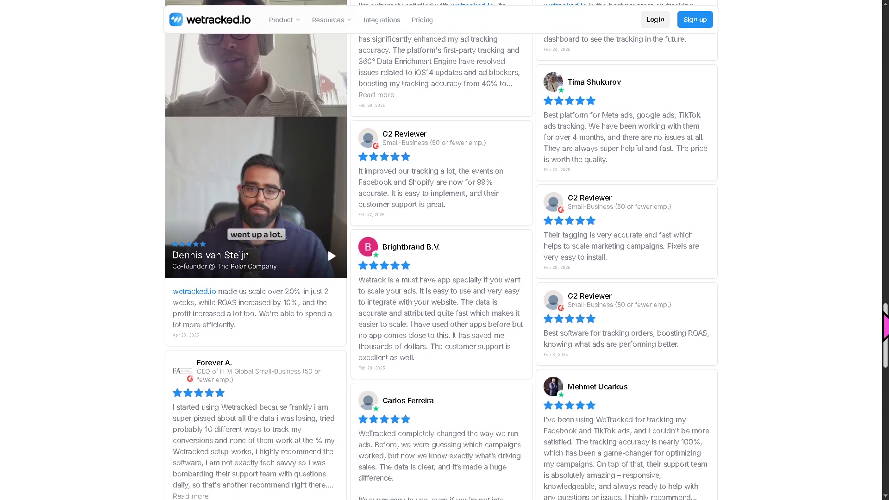
{"action": "scroll", "coordinate": [887, 316], "scroll_direction": "down", "scroll_amount": 2}
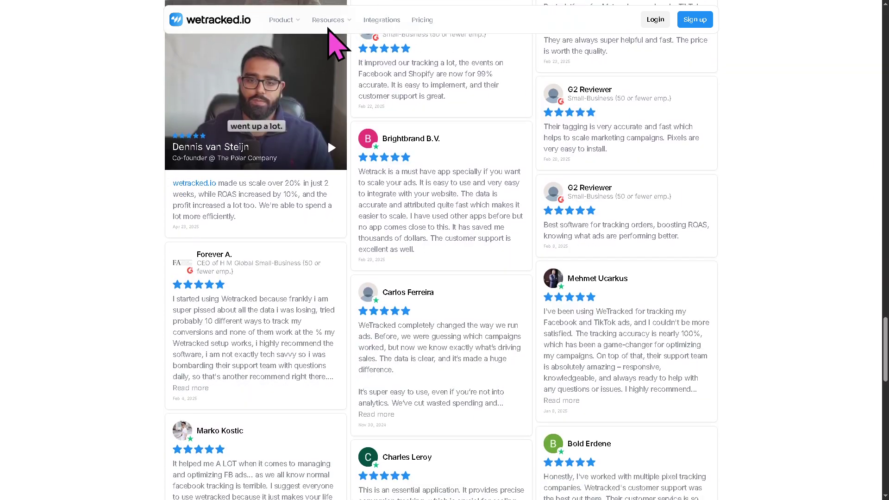
Go to the Klaviyo Revenue Booster page from the Product menu
{"action": "left_click", "coordinate": [282, 20]}
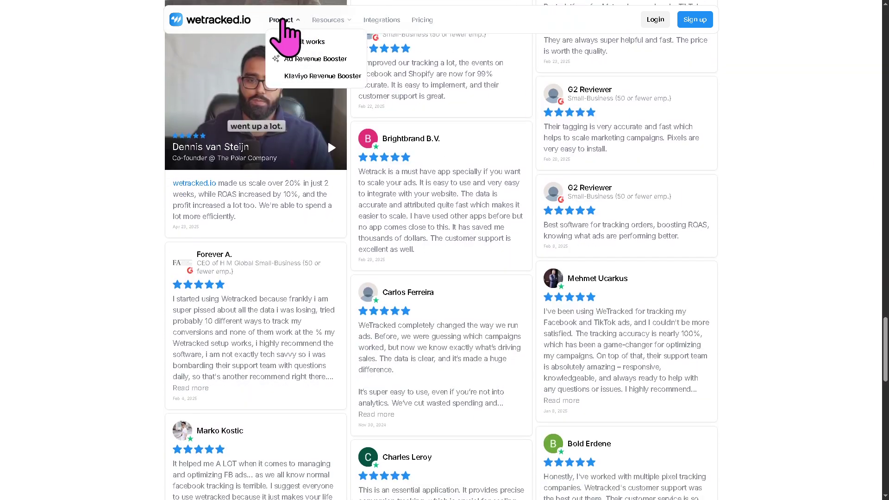
{"action": "left_click", "coordinate": [304, 81]}
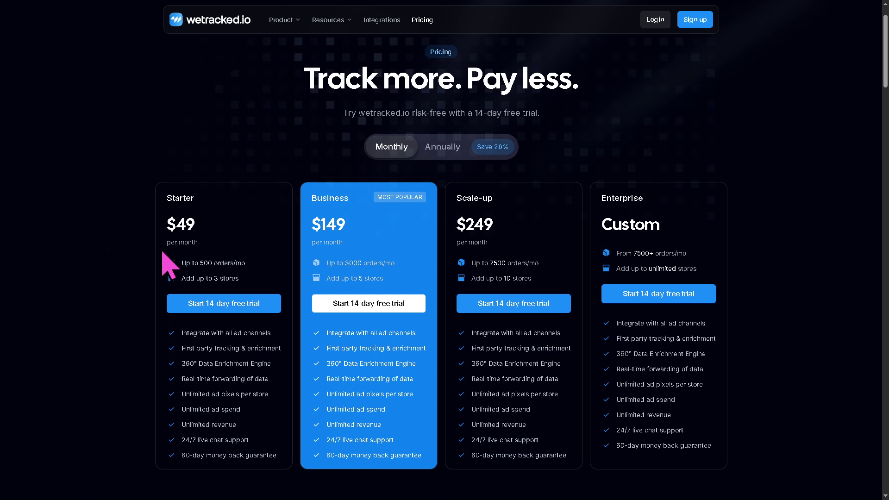
{"action": "left_click_drag", "start_coordinate": [176, 241], "coordinate": [262, 285]}
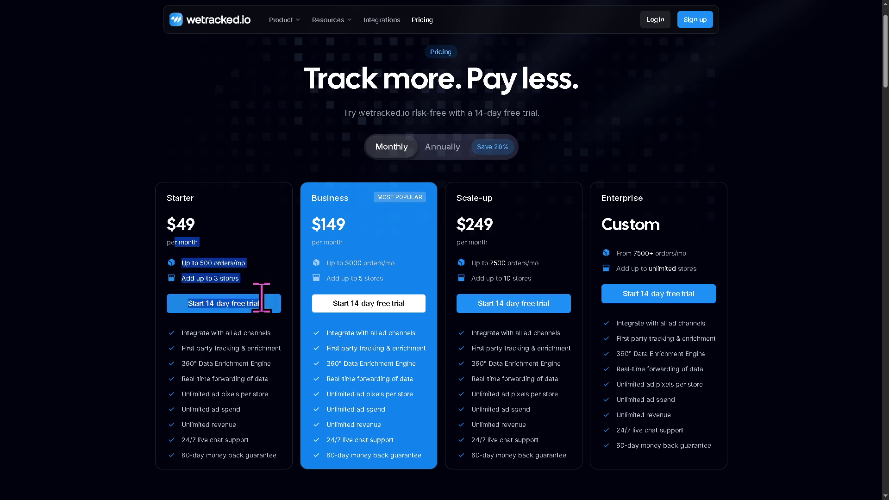
{"action": "mouse_move", "coordinate": [262, 287]}
{"action": "left_mouse_down"}
{"action": "mouse_move", "coordinate": [268, 391]}
{"action": "mouse_move", "coordinate": [284, 462]}
{"action": "left_mouse_up"}
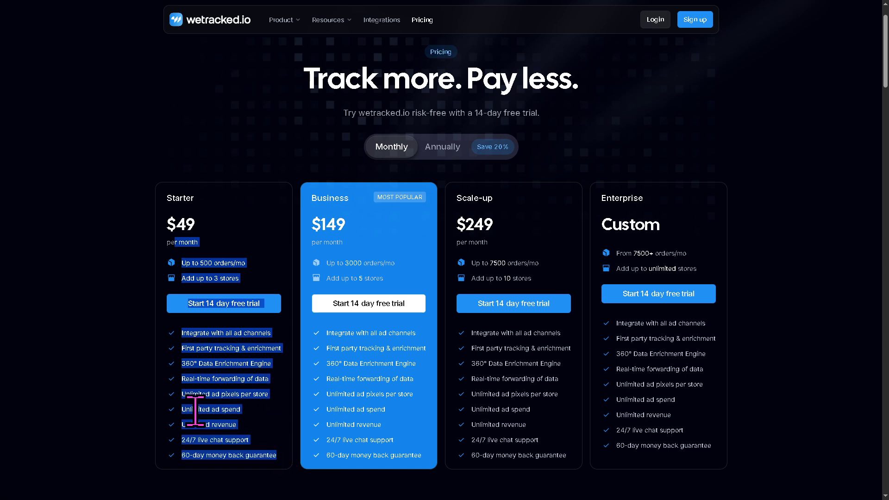
{"action": "left_click", "coordinate": [62, 354]}
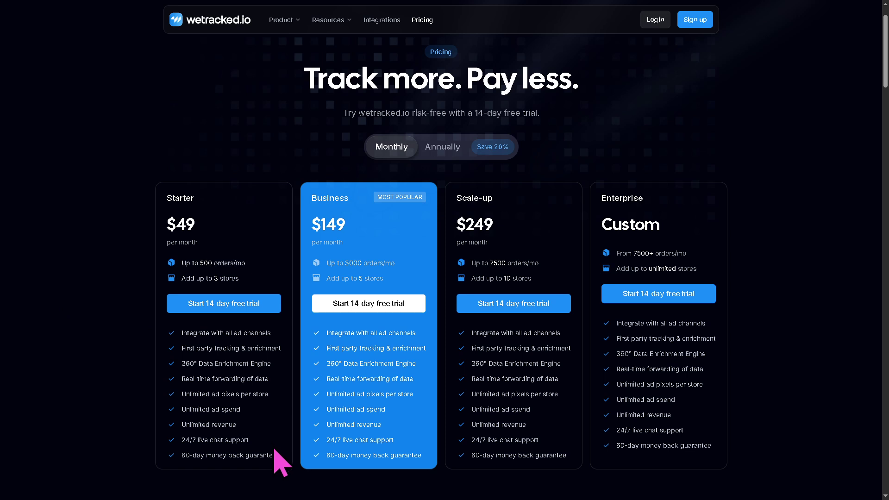
{"action": "left_click_drag", "start_coordinate": [277, 454], "coordinate": [236, 455]}
{"action": "left_click", "coordinate": [86, 313]}
{"action": "left_click_drag", "start_coordinate": [327, 264], "coordinate": [340, 260]}
{"action": "left_click_drag", "start_coordinate": [424, 456], "coordinate": [333, 459]}
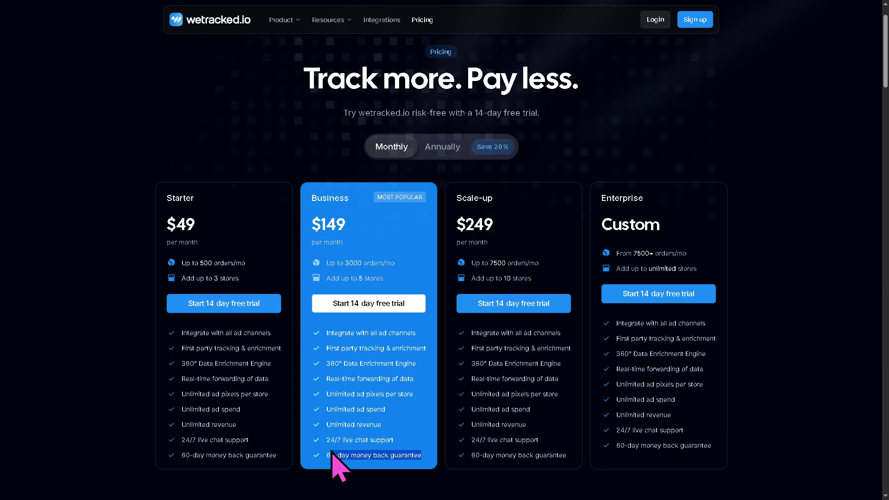
{"action": "left_click", "coordinate": [520, 222]}
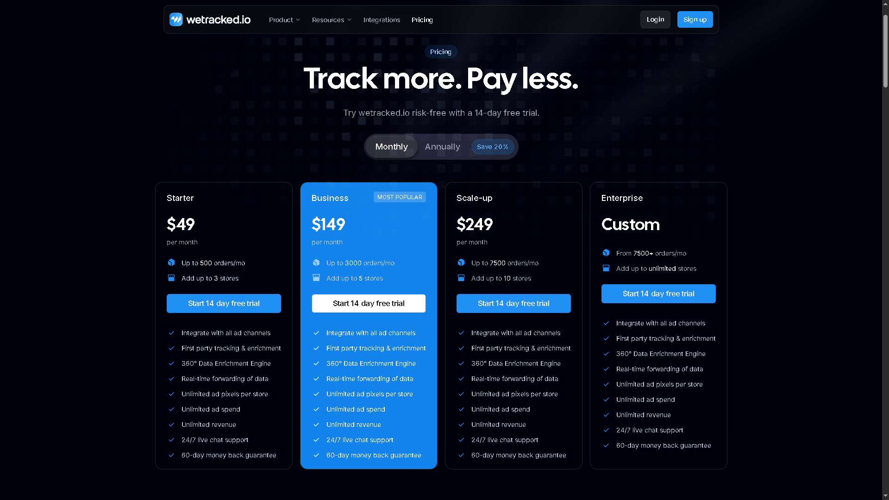
{"action": "mouse_move", "coordinate": [284, 20]}
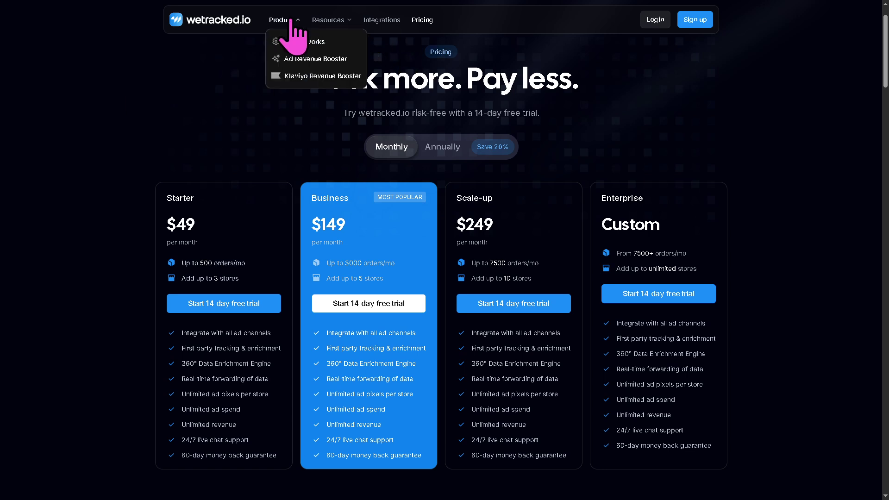
Return to the homepage via the wetracked.io logo
{"action": "left_click", "coordinate": [224, 21]}
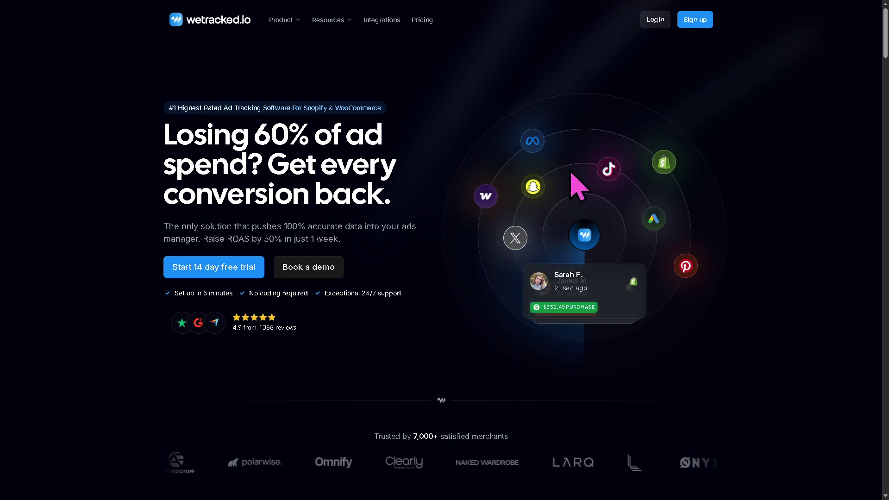
{"action": "mouse_move", "coordinate": [885, 39]}
{"action": "left_mouse_down"}
{"action": "mouse_move", "coordinate": [882, 99]}
{"action": "mouse_move", "coordinate": [881, 91]}
{"action": "left_mouse_up"}
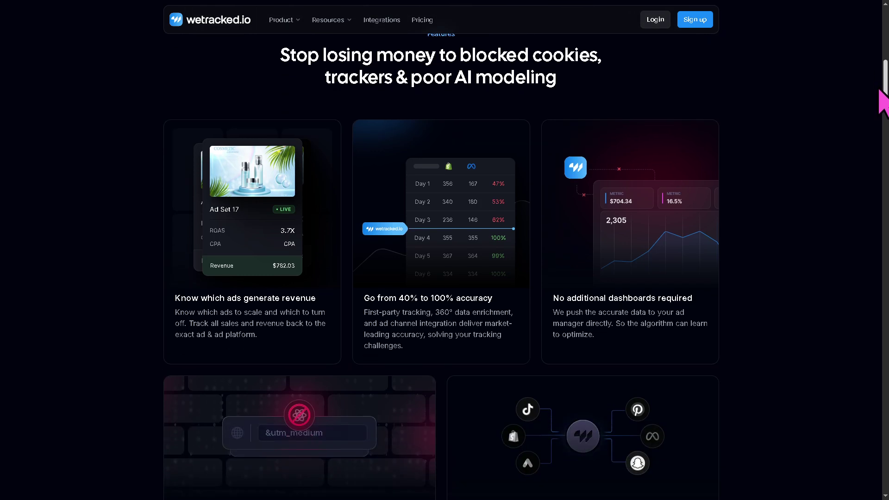
{"action": "left_click_drag", "start_coordinate": [879, 91], "coordinate": [887, 166]}
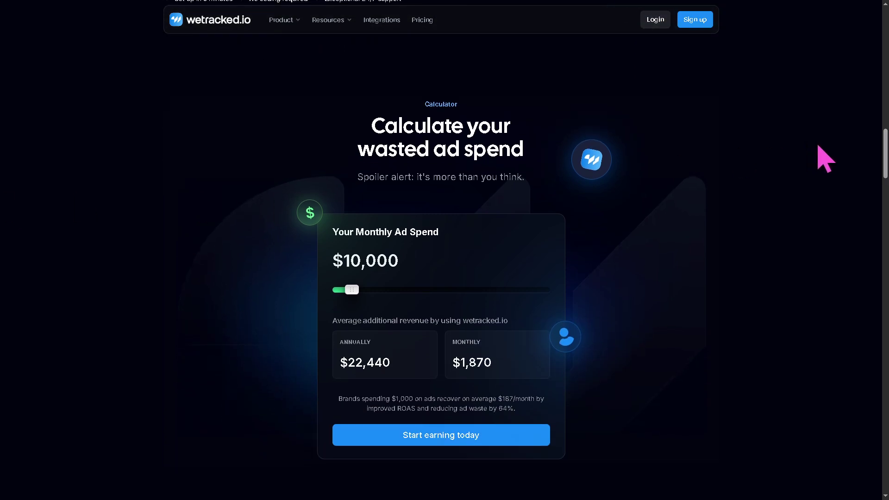
{"action": "mouse_move", "coordinate": [886, 159]}
{"action": "left_mouse_down"}
{"action": "mouse_move", "coordinate": [872, 207]}
{"action": "mouse_move", "coordinate": [886, 248]}
{"action": "left_mouse_up"}
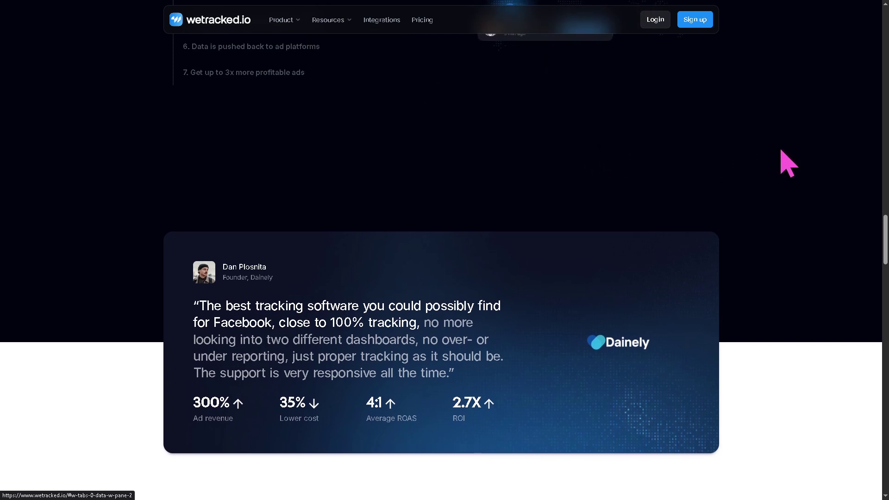
{"action": "left_click_drag", "start_coordinate": [886, 238], "coordinate": [885, 281]}
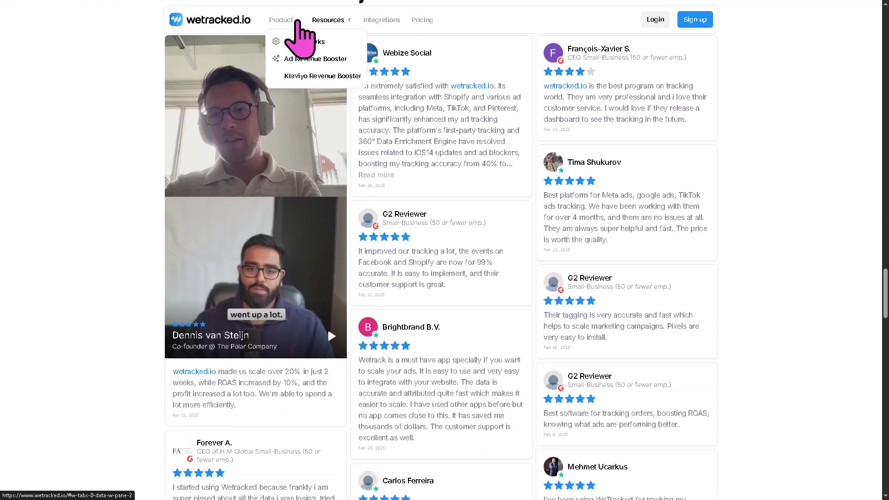
Pick the product features entry from the Product menu
{"action": "left_click", "coordinate": [301, 61]}
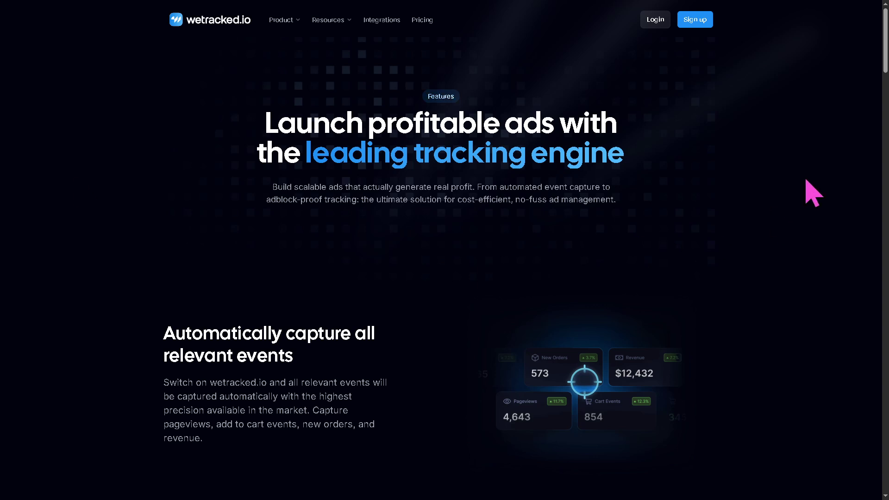
{"action": "scroll", "coordinate": [886, 56], "scroll_direction": "down", "scroll_amount": 2}
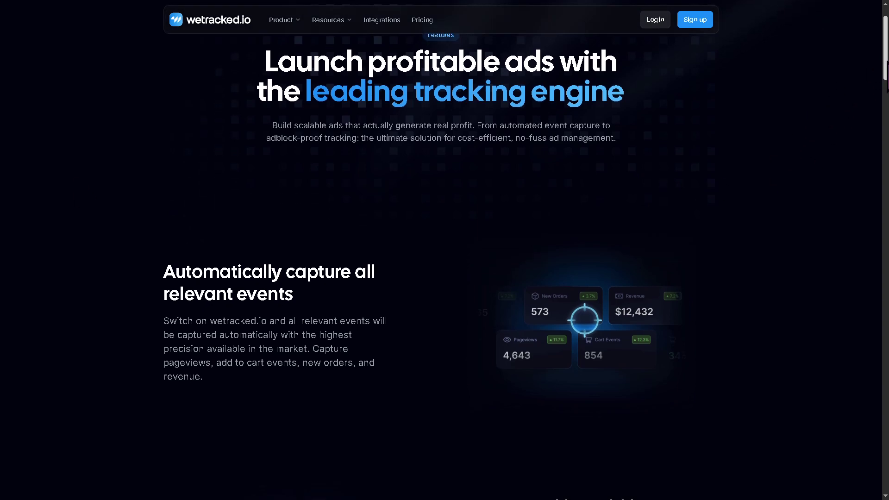
{"action": "scroll", "coordinate": [887, 77], "scroll_direction": "down", "scroll_amount": 2}
{"action": "scroll", "coordinate": [887, 86], "scroll_direction": "down", "scroll_amount": 1}
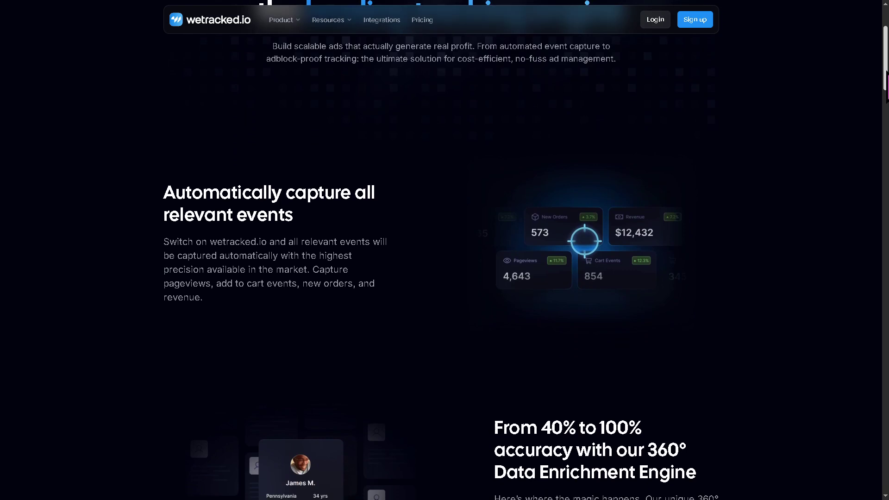
{"action": "scroll", "coordinate": [887, 80], "scroll_direction": "down", "scroll_amount": 1}
{"action": "scroll", "coordinate": [886, 87], "scroll_direction": "down", "scroll_amount": 1}
{"action": "scroll", "coordinate": [886, 94], "scroll_direction": "down", "scroll_amount": 2}
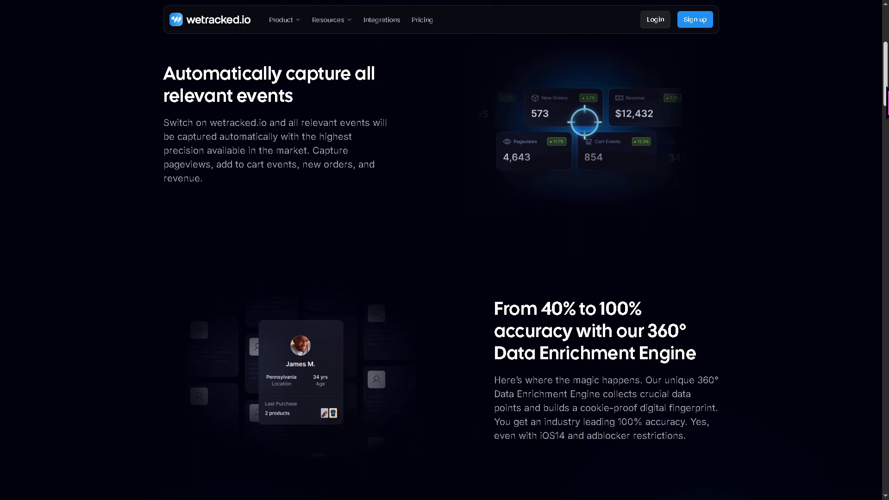
{"action": "scroll", "coordinate": [887, 105], "scroll_direction": "down", "scroll_amount": 2}
{"action": "scroll", "coordinate": [887, 104], "scroll_direction": "down", "scroll_amount": 1}
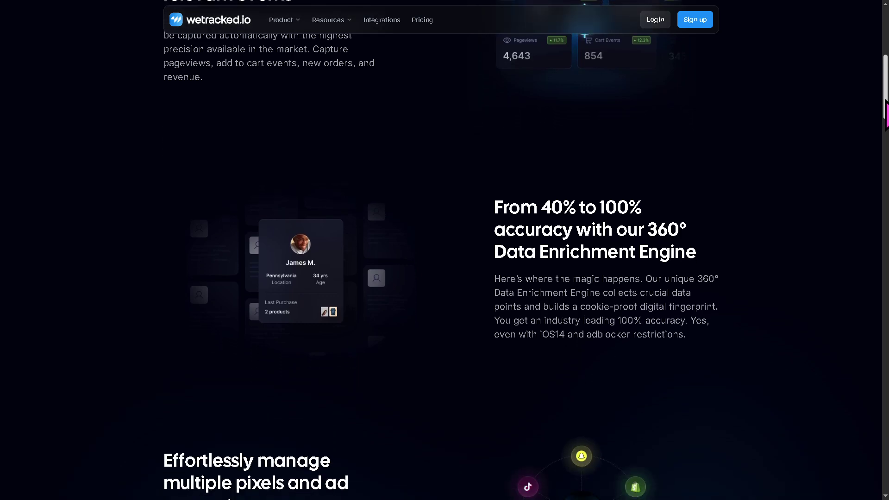
{"action": "scroll", "coordinate": [887, 105], "scroll_direction": "down", "scroll_amount": 1}
{"action": "scroll", "coordinate": [887, 111], "scroll_direction": "down", "scroll_amount": 1}
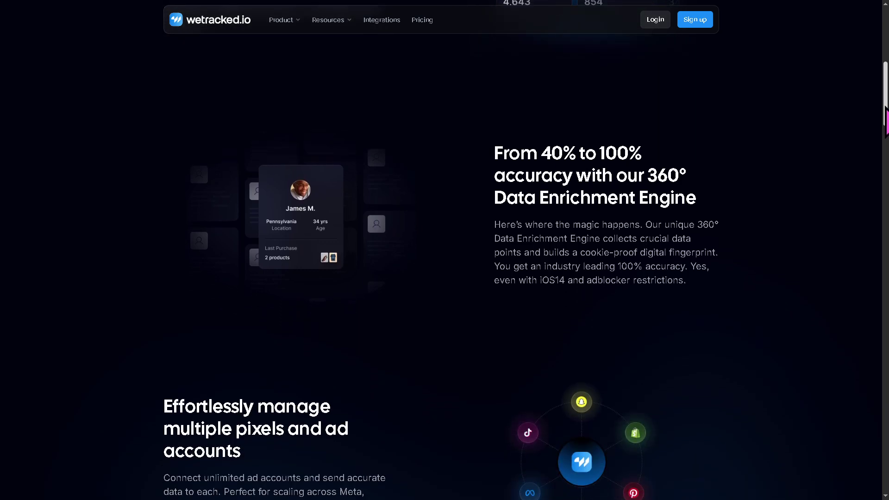
{"action": "scroll", "coordinate": [887, 115], "scroll_direction": "down", "scroll_amount": 1}
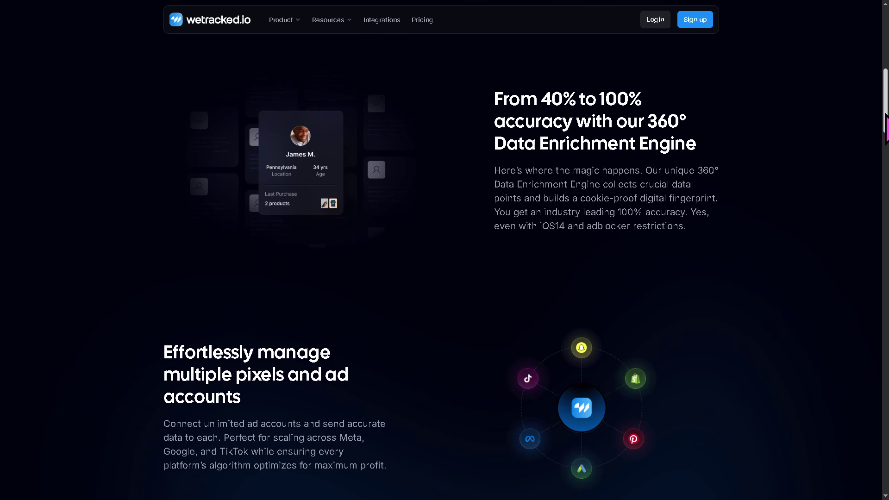
{"action": "scroll", "coordinate": [887, 122], "scroll_direction": "down", "scroll_amount": 1}
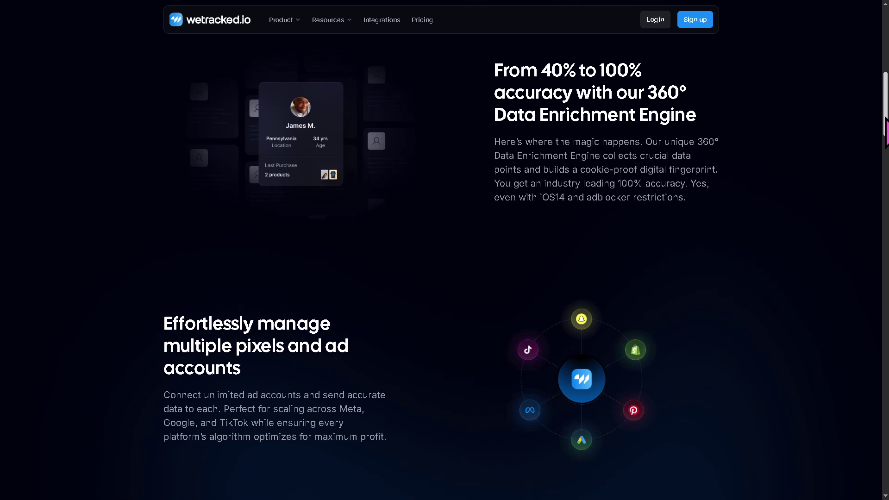
{"action": "left_click_drag", "start_coordinate": [886, 129], "coordinate": [886, 259]}
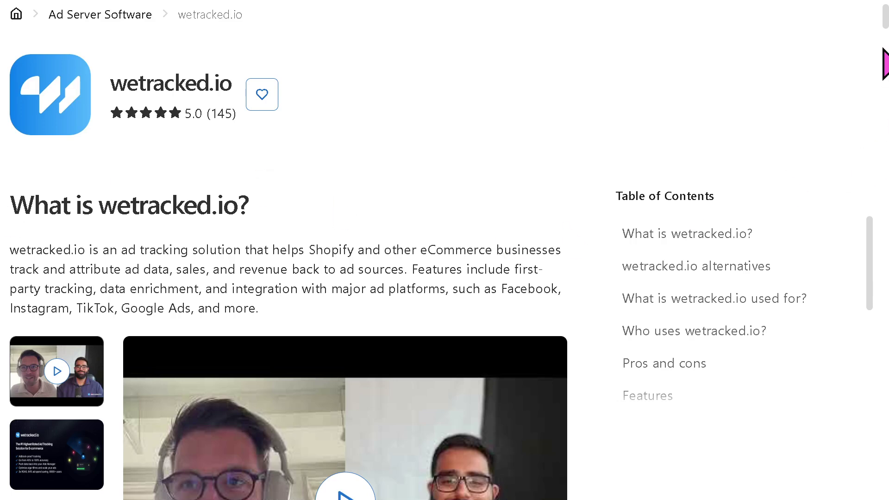
{"action": "scroll", "coordinate": [384, 292], "scroll_direction": "down", "scroll_amount": 3}
{"action": "scroll", "coordinate": [383, 292], "scroll_direction": "down", "scroll_amount": 2}
{"action": "scroll", "coordinate": [383, 291], "scroll_direction": "down", "scroll_amount": 1}
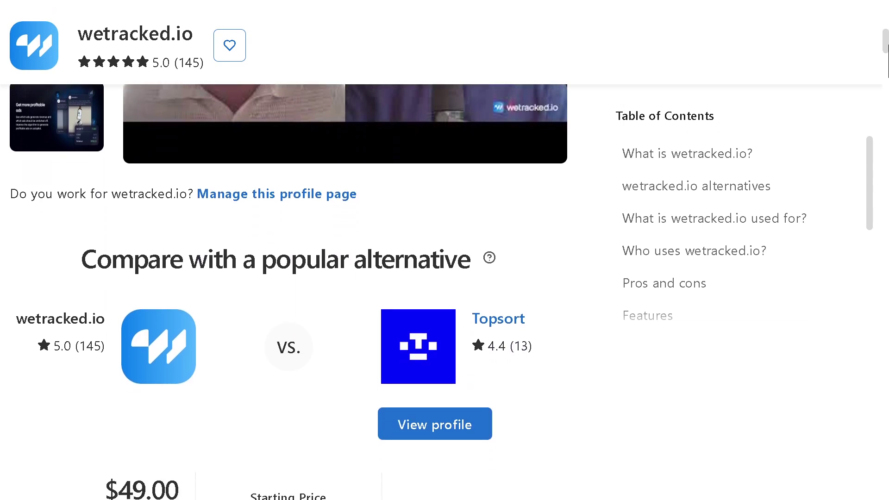
{"action": "scroll", "coordinate": [383, 292], "scroll_direction": "down", "scroll_amount": 2}
{"action": "scroll", "coordinate": [384, 292], "scroll_direction": "down", "scroll_amount": 1}
{"action": "scroll", "coordinate": [384, 292], "scroll_direction": "down", "scroll_amount": 2}
{"action": "scroll", "coordinate": [384, 291], "scroll_direction": "down", "scroll_amount": 2}
{"action": "scroll", "coordinate": [383, 292], "scroll_direction": "down", "scroll_amount": 1}
{"action": "scroll", "coordinate": [288, 292], "scroll_direction": "down", "scroll_amount": 2}
{"action": "scroll", "coordinate": [289, 292], "scroll_direction": "down", "scroll_amount": 2}
{"action": "scroll", "coordinate": [289, 292], "scroll_direction": "down", "scroll_amount": 1}
{"action": "scroll", "coordinate": [288, 292], "scroll_direction": "down", "scroll_amount": 2}
{"action": "scroll", "coordinate": [288, 292], "scroll_direction": "down", "scroll_amount": 2}
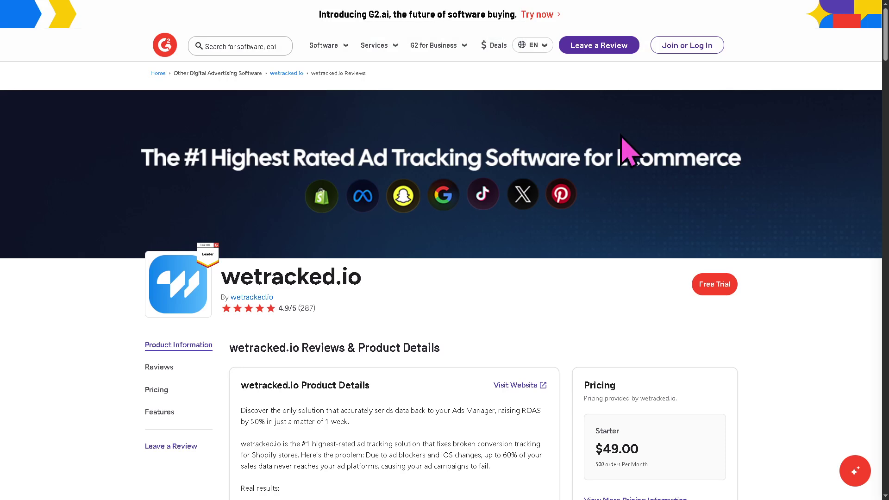
{"action": "scroll", "coordinate": [445, 250], "scroll_direction": "down", "scroll_amount": 2}
{"action": "scroll", "coordinate": [445, 251], "scroll_direction": "down", "scroll_amount": 5}
{"action": "scroll", "coordinate": [445, 250], "scroll_direction": "down", "scroll_amount": 1}
{"action": "scroll", "coordinate": [445, 250], "scroll_direction": "down", "scroll_amount": 2}
{"action": "scroll", "coordinate": [445, 250], "scroll_direction": "down", "scroll_amount": 2}
{"action": "scroll", "coordinate": [445, 250], "scroll_direction": "down", "scroll_amount": 1}
{"action": "scroll", "coordinate": [444, 250], "scroll_direction": "down", "scroll_amount": 2}
{"action": "scroll", "coordinate": [445, 250], "scroll_direction": "down", "scroll_amount": 2}
{"action": "scroll", "coordinate": [445, 250], "scroll_direction": "down", "scroll_amount": 2}
{"action": "scroll", "coordinate": [445, 250], "scroll_direction": "down", "scroll_amount": 1}
{"action": "scroll", "coordinate": [444, 250], "scroll_direction": "down", "scroll_amount": 2}
{"action": "scroll", "coordinate": [444, 250], "scroll_direction": "down", "scroll_amount": 2}
{"action": "scroll", "coordinate": [445, 250], "scroll_direction": "down", "scroll_amount": 3}
{"action": "scroll", "coordinate": [445, 250], "scroll_direction": "down", "scroll_amount": 3}
{"action": "scroll", "coordinate": [445, 250], "scroll_direction": "down", "scroll_amount": 1}
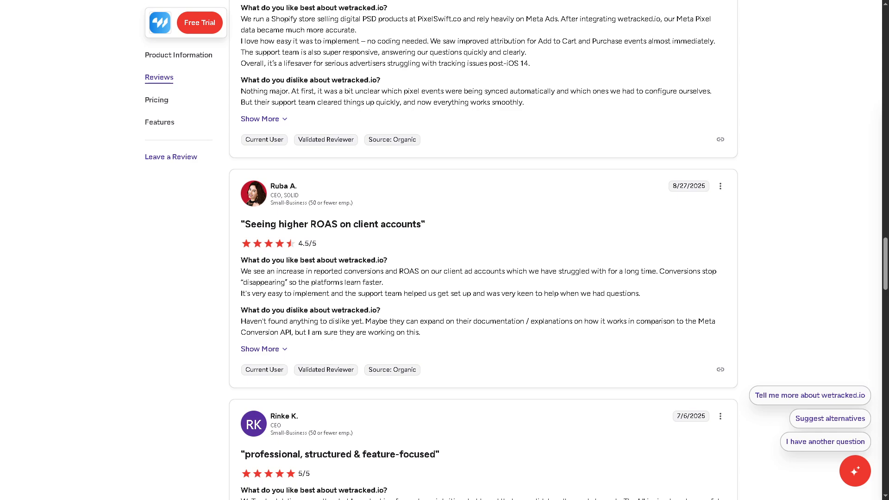